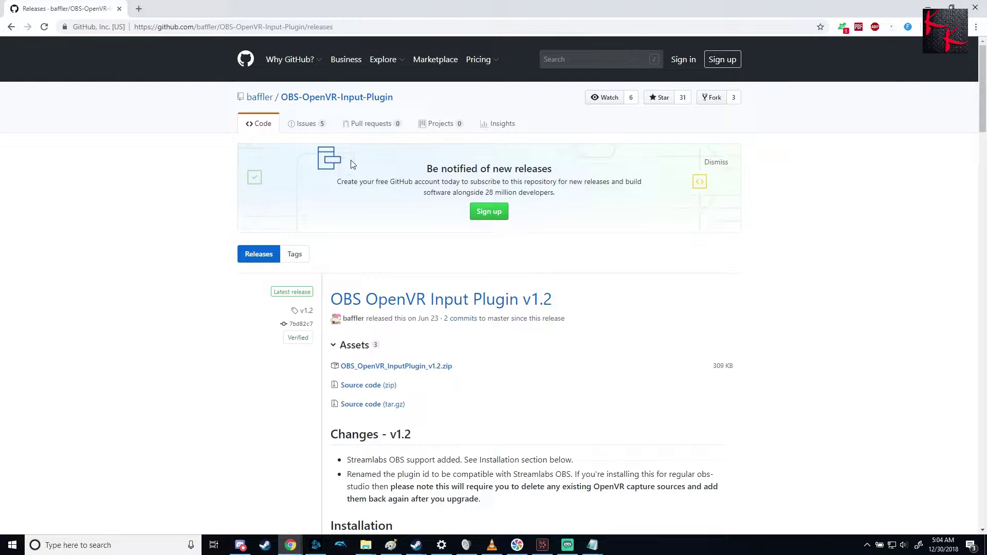
left_click_drag(358, 28, 132, 27)
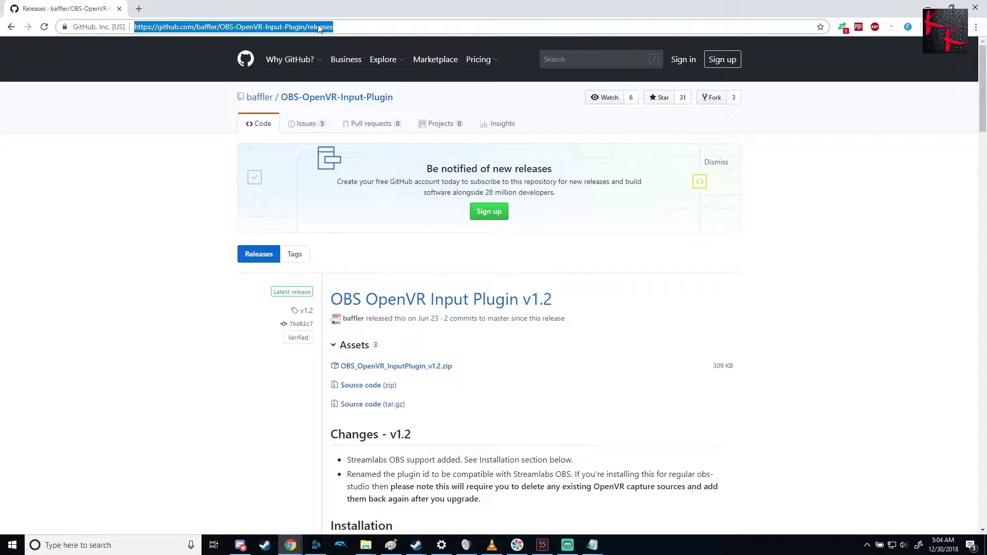
left_click(12, 26)
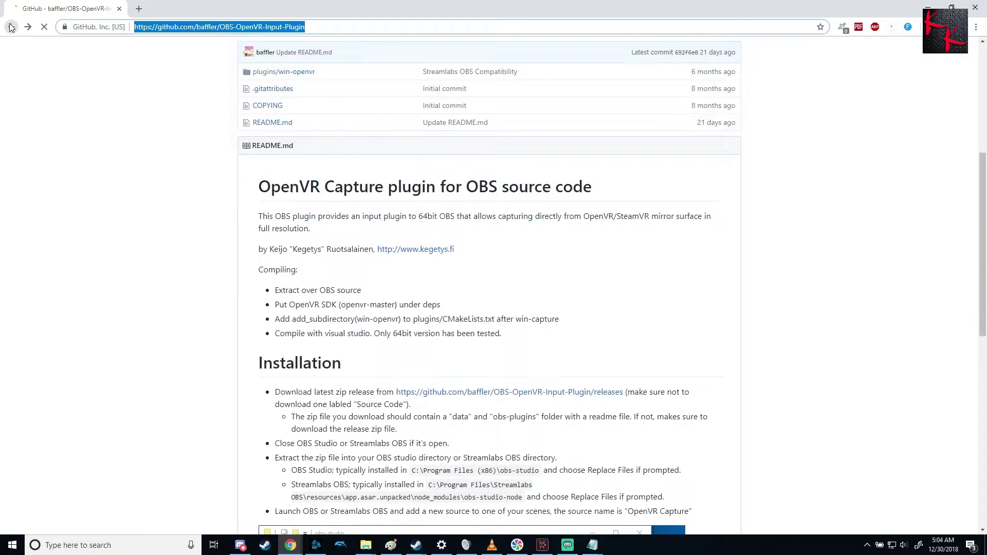
scroll(316, 196, "up", 6)
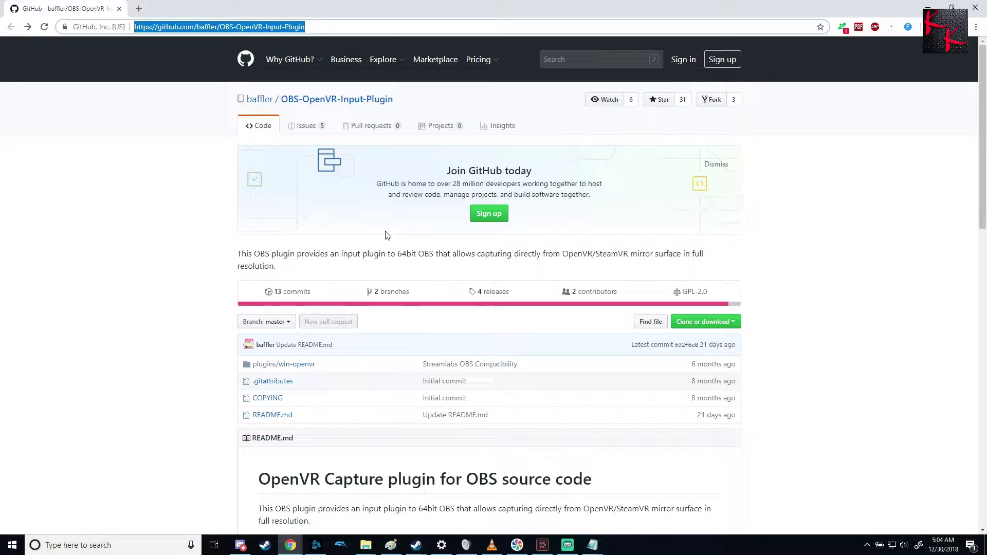
scroll(537, 257, "down", 6)
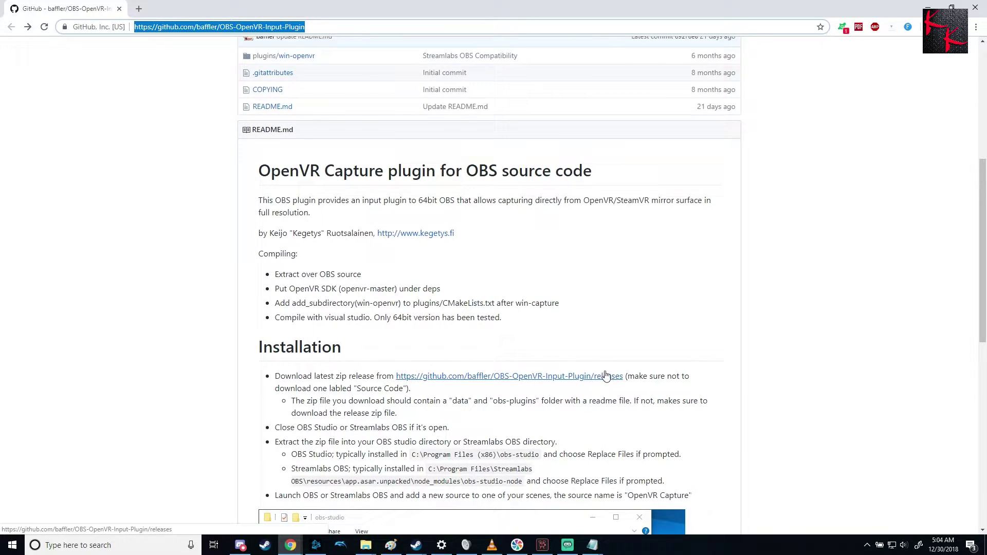
left_click(27, 27)
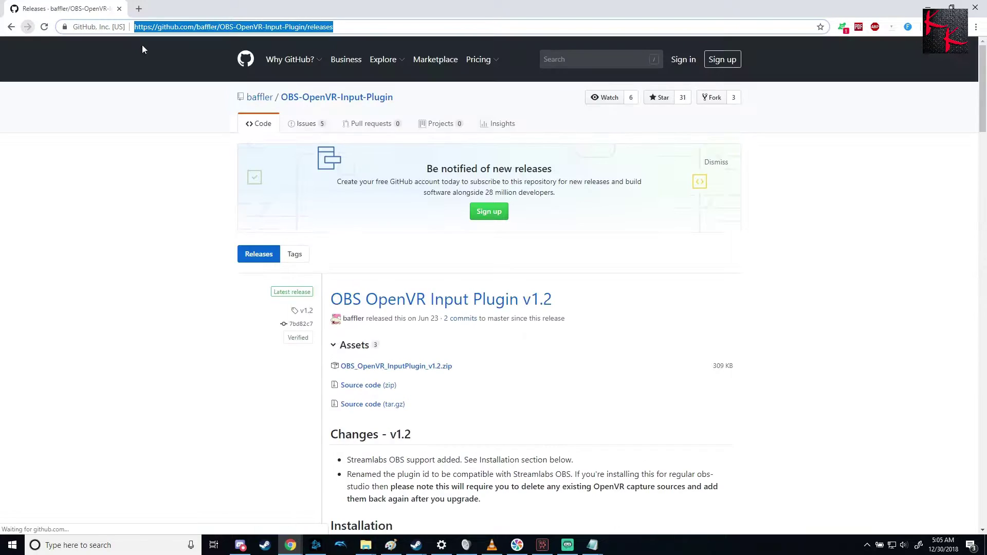
Download OBS_OpenVR_InputPlugin_v1.2.zip, open it, and move its window to the right.
left_click(442, 367)
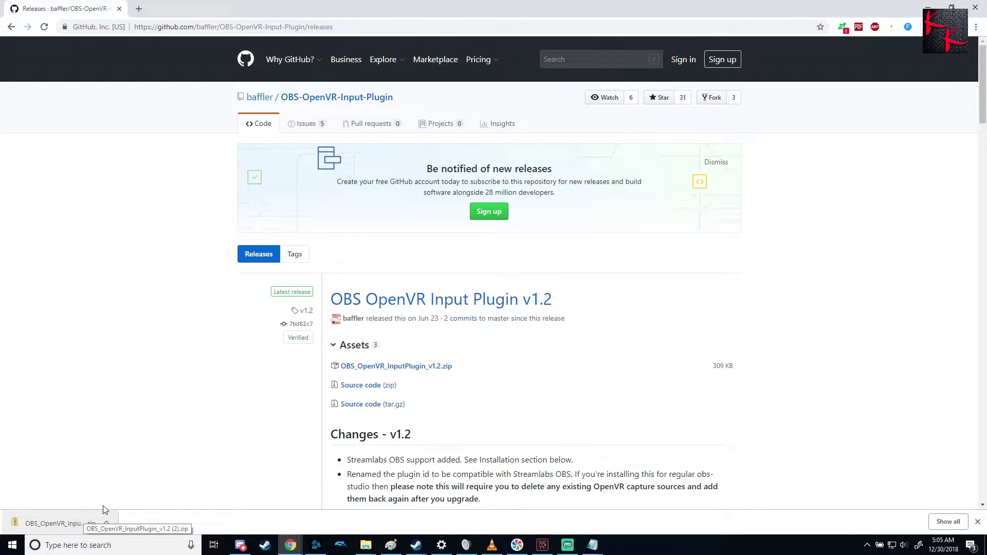
left_click(103, 507)
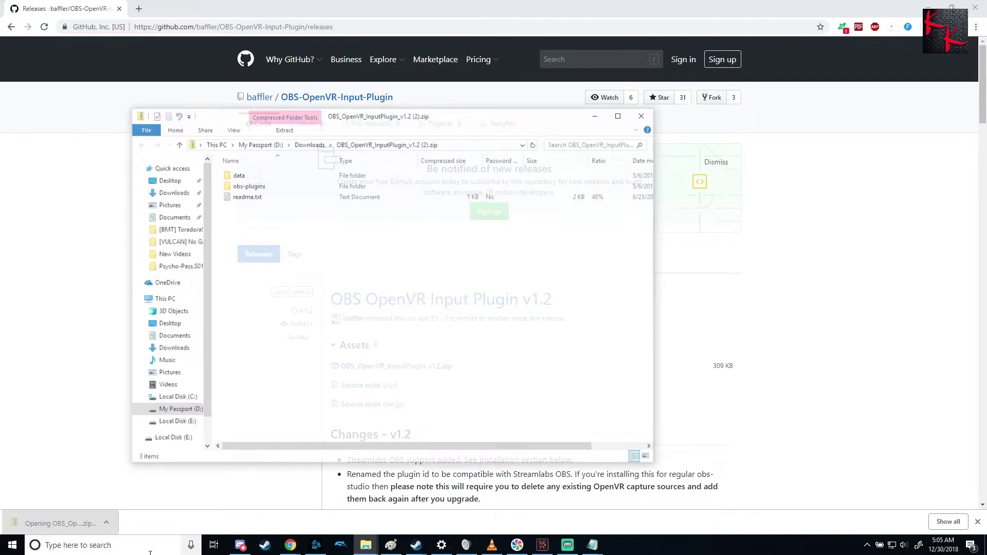
left_click_drag(480, 119, 914, 140)
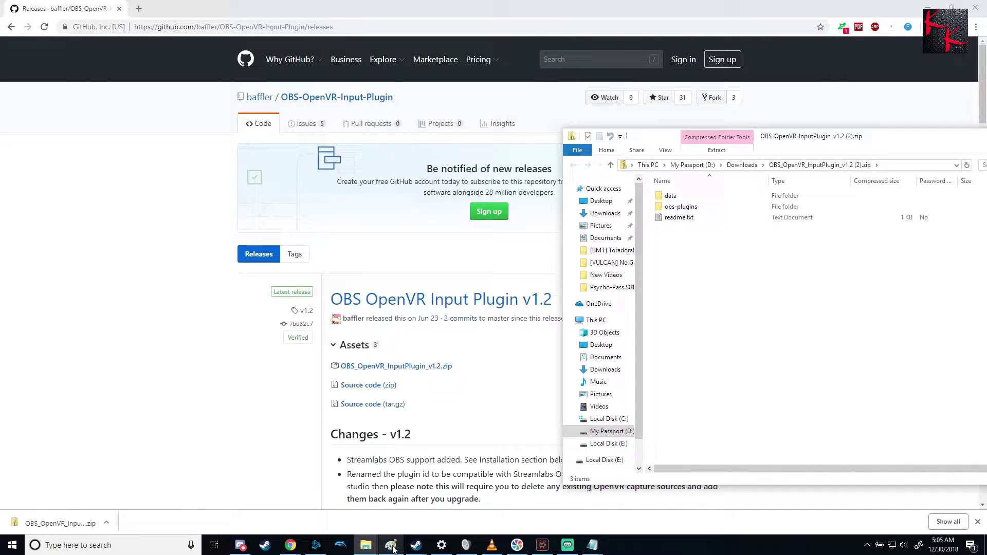
In the C: window, go to Program Files > Streamlabs OBS > resources > app.asar.unpacked > node_modules > obs-studio-node.
left_click(365, 545)
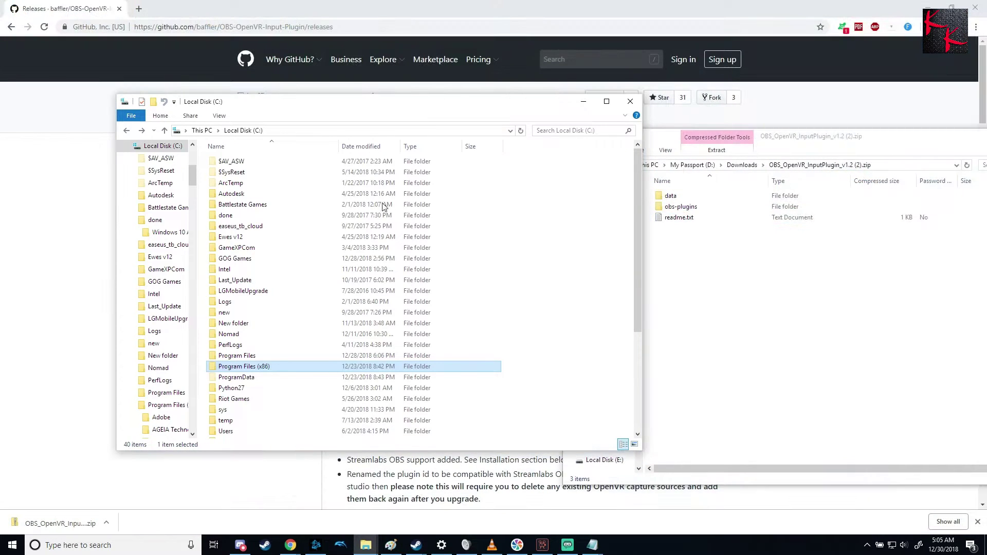
left_click(288, 494)
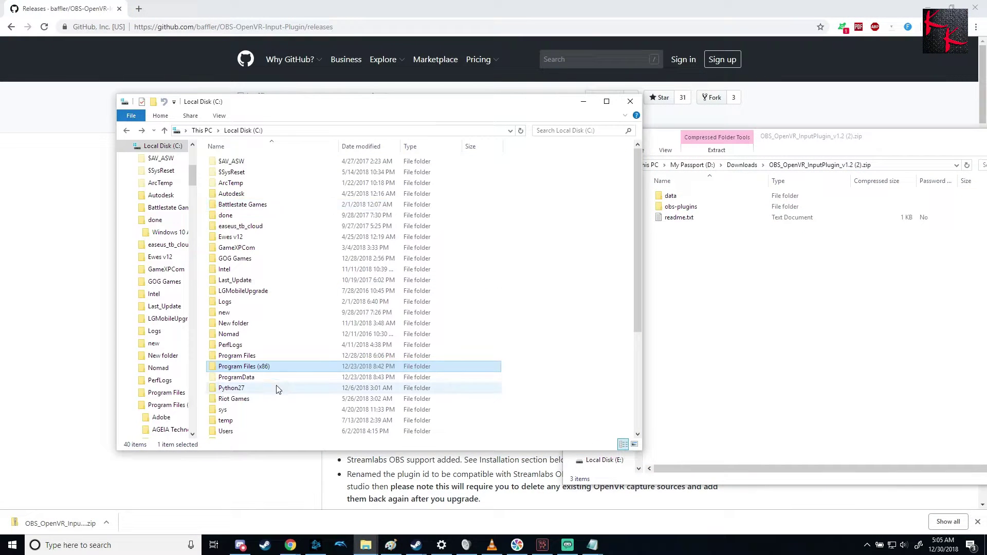
double_click(263, 357)
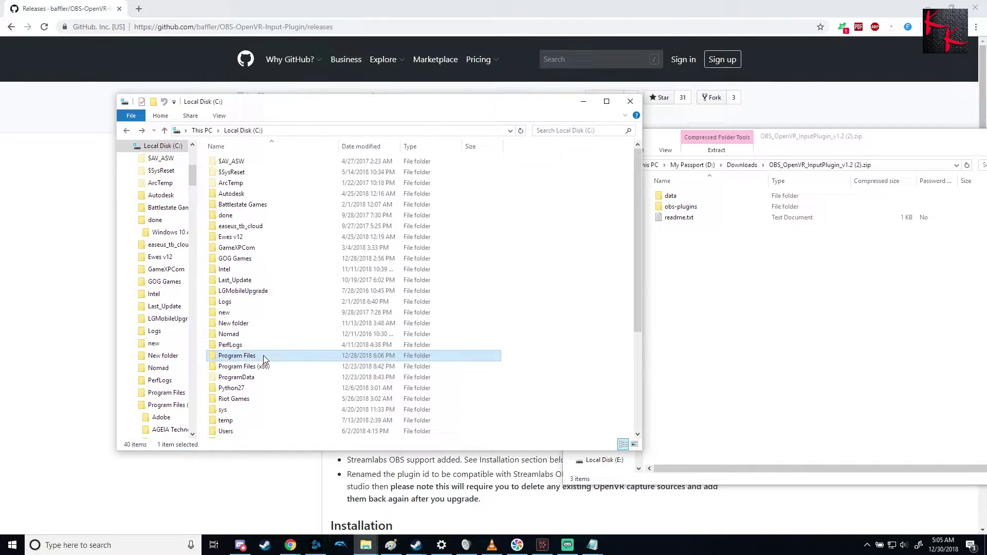
scroll(347, 359, "down", 7)
scroll(346, 358, "up", 1)
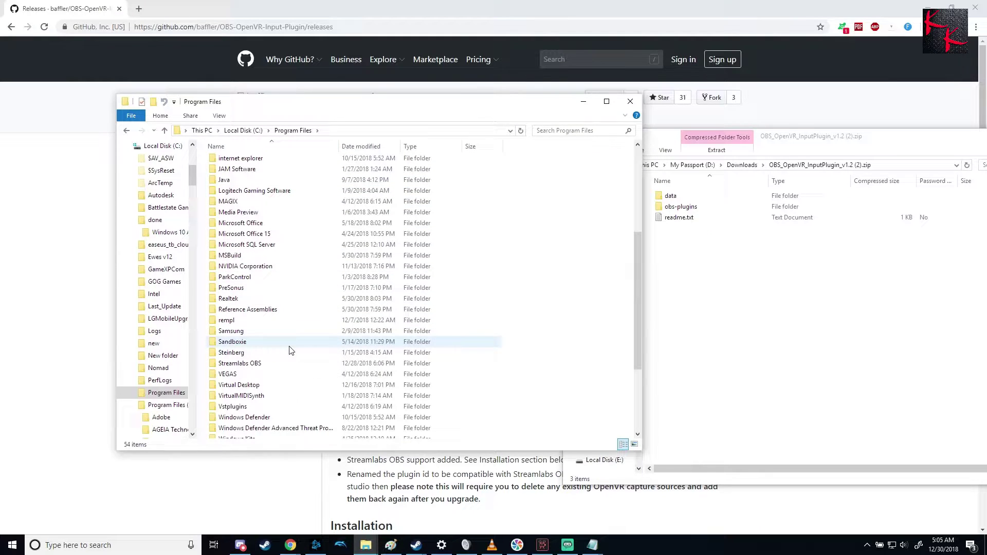
scroll(291, 350, "down", 2)
scroll(289, 350, "up", 1)
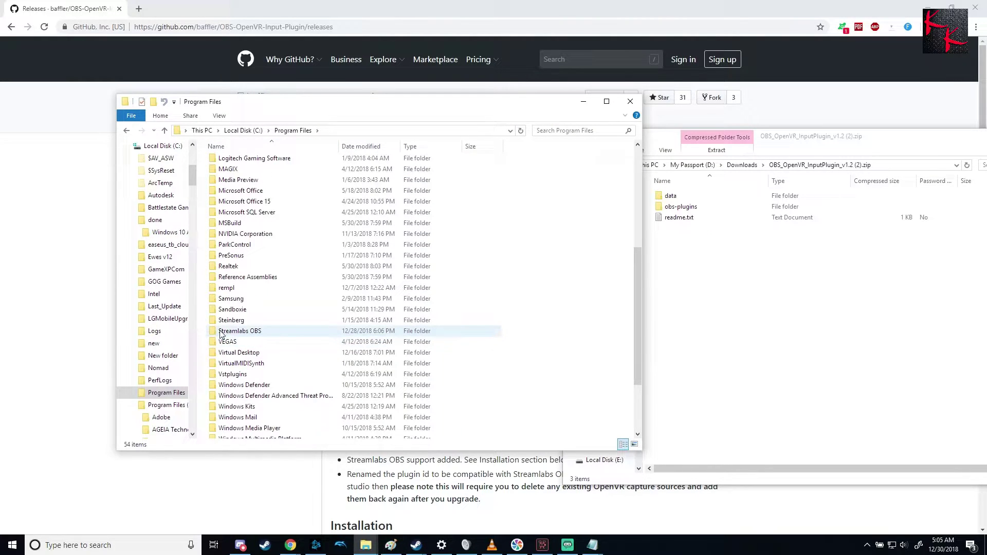
double_click(266, 331)
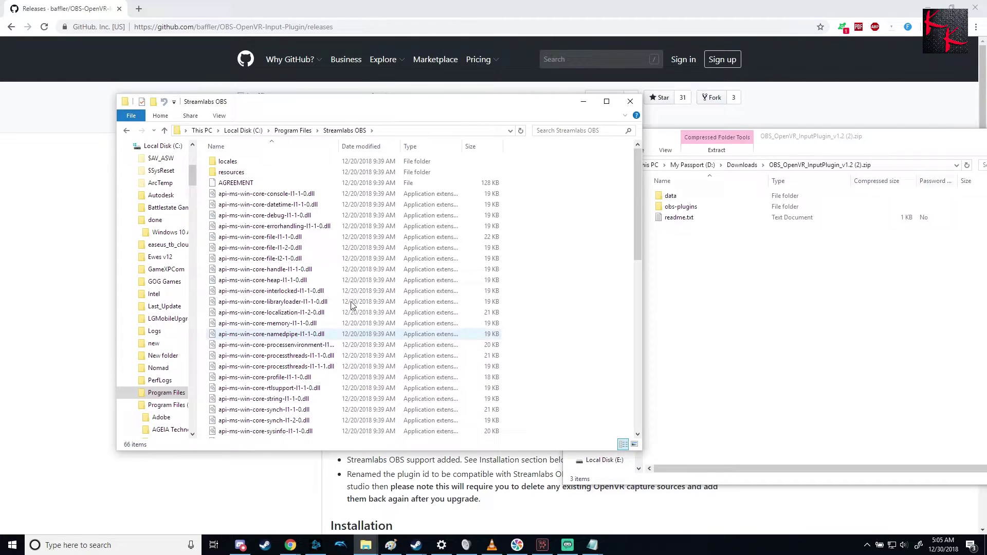
double_click(241, 173)
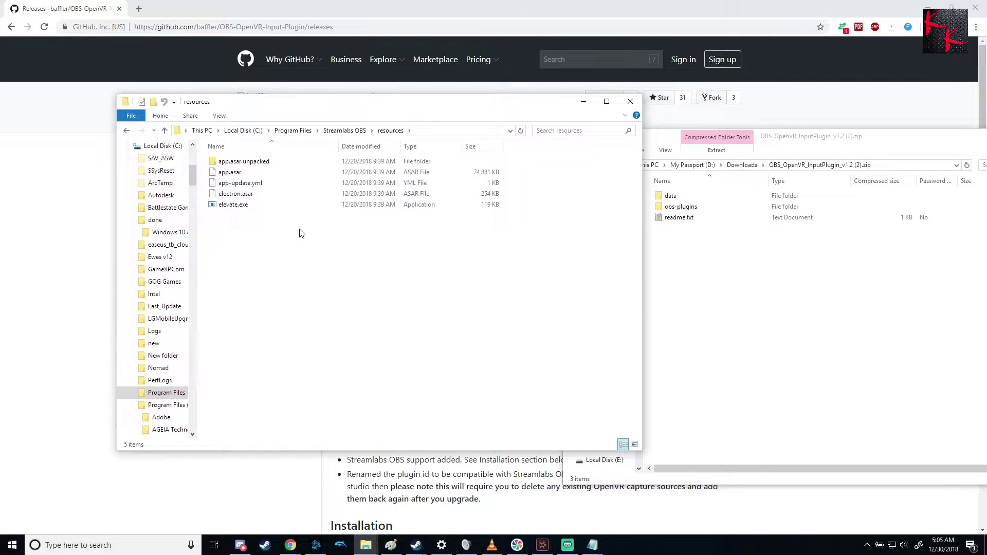
double_click(238, 160)
double_click(246, 164)
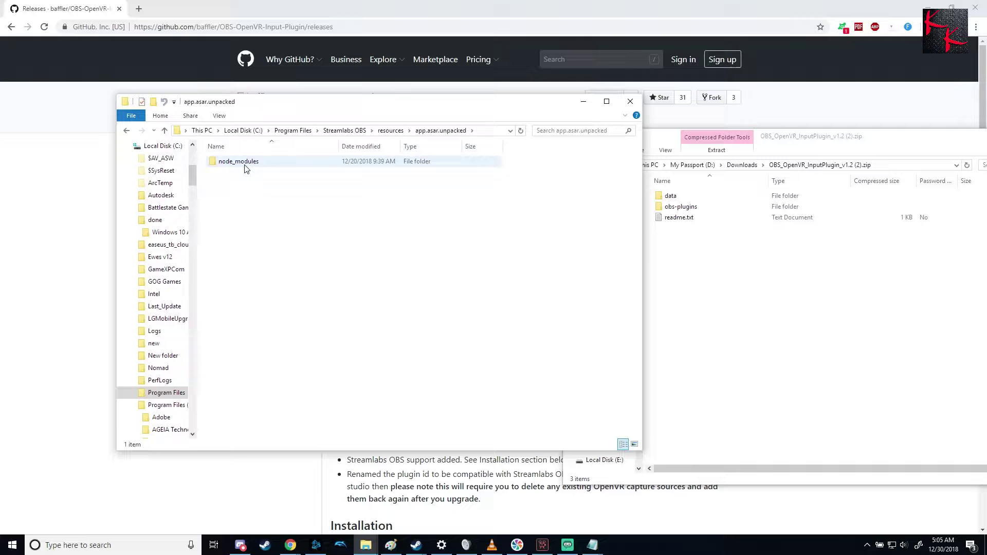
double_click(241, 173)
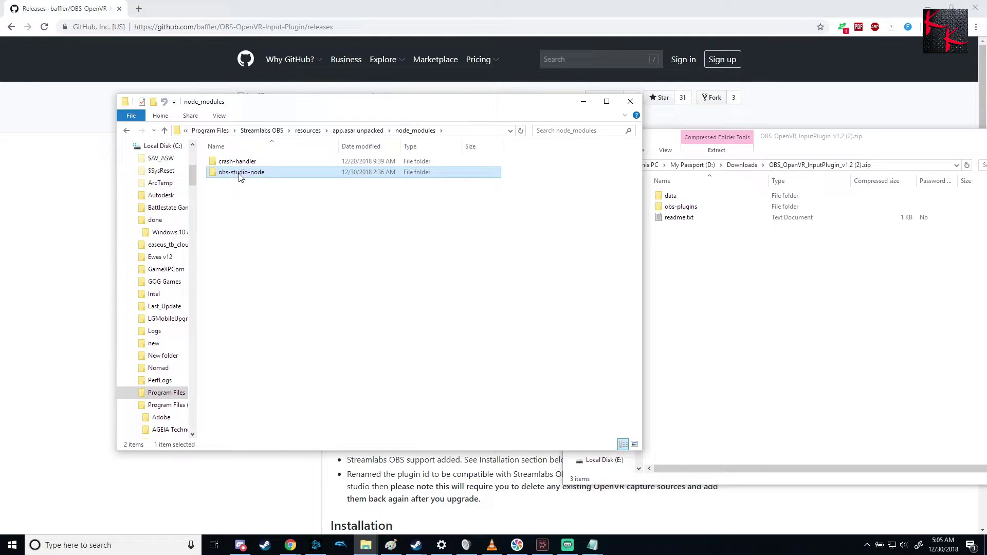
Drag the zip's data, obs-plugins and readme.txt into obs-studio-node, approving administrator access.
left_click(682, 300)
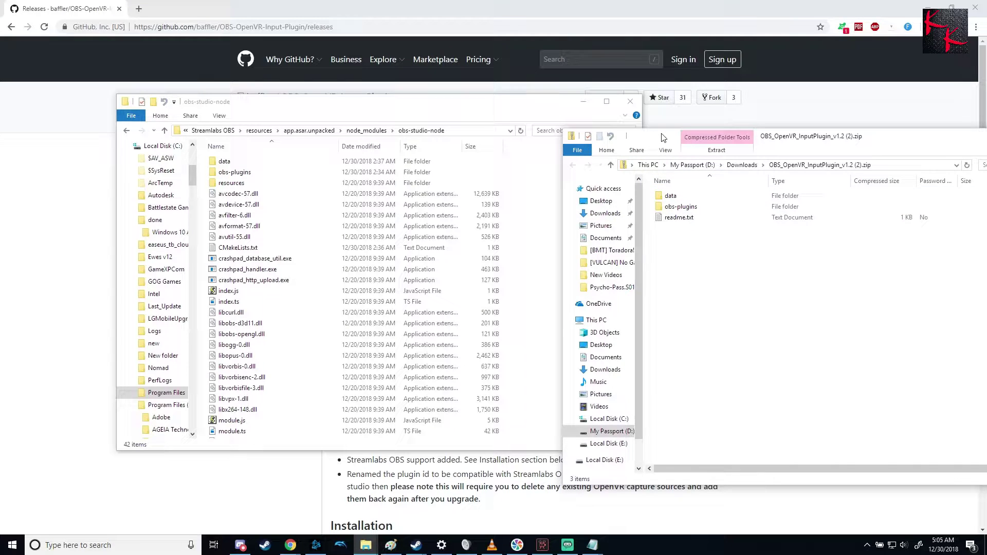
left_click_drag(662, 137, 726, 131)
left_click_drag(741, 234, 601, 184)
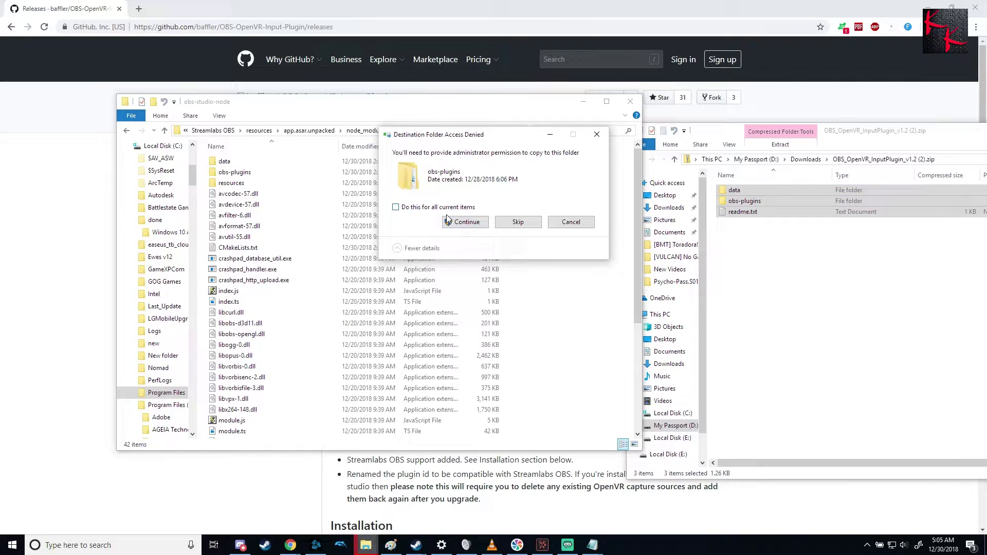
left_click(465, 222)
Open Streamlabs OBS's Add Source list, which does not yet include OpenVR Capture.
left_click(571, 545)
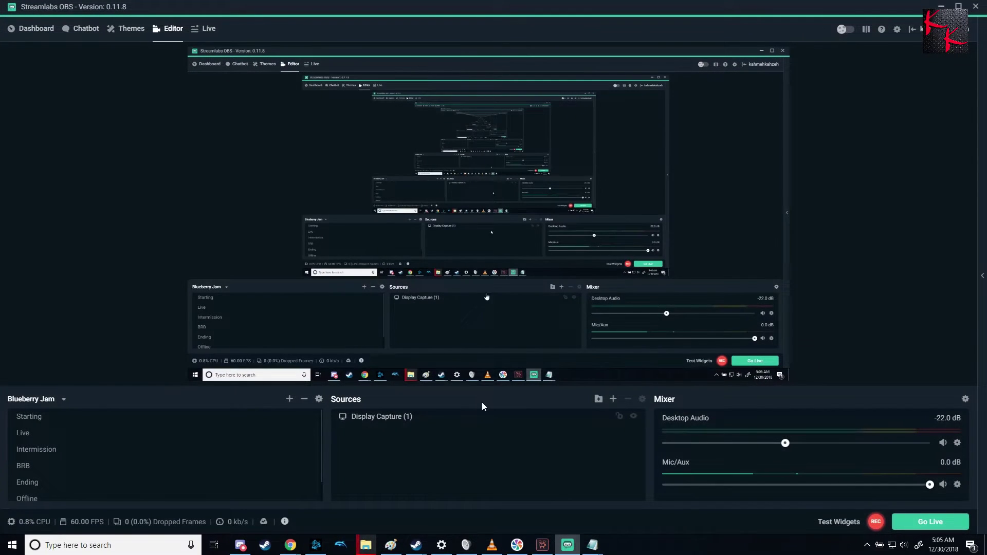
left_click(614, 399)
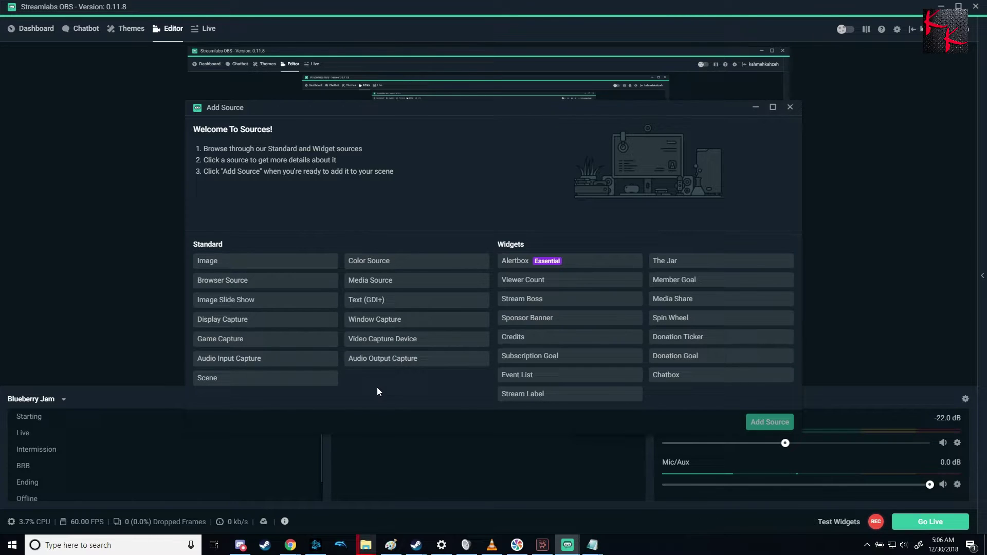
Close Add Source and grant administrator access for all current items to finish the copy.
left_click(791, 108)
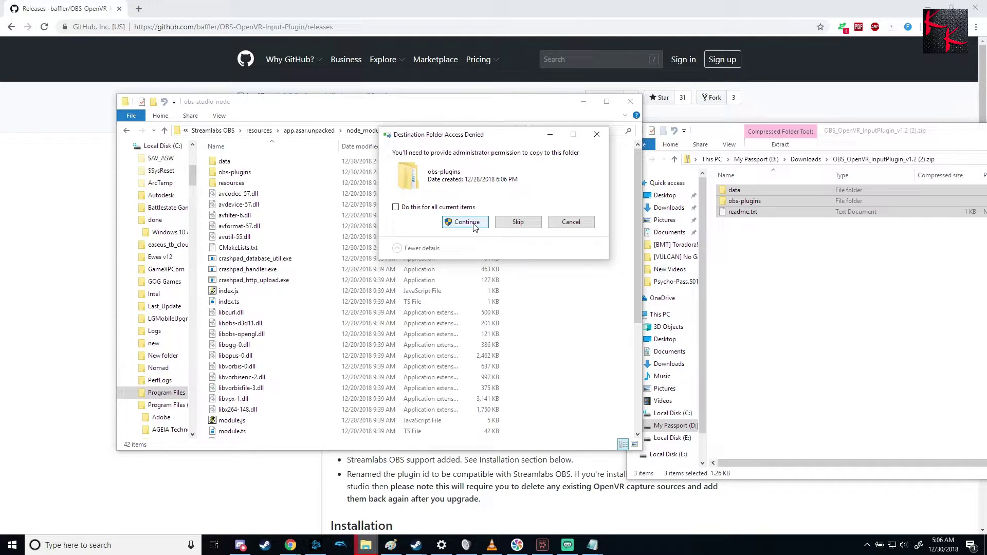
key("alt+d")
left_click(465, 225)
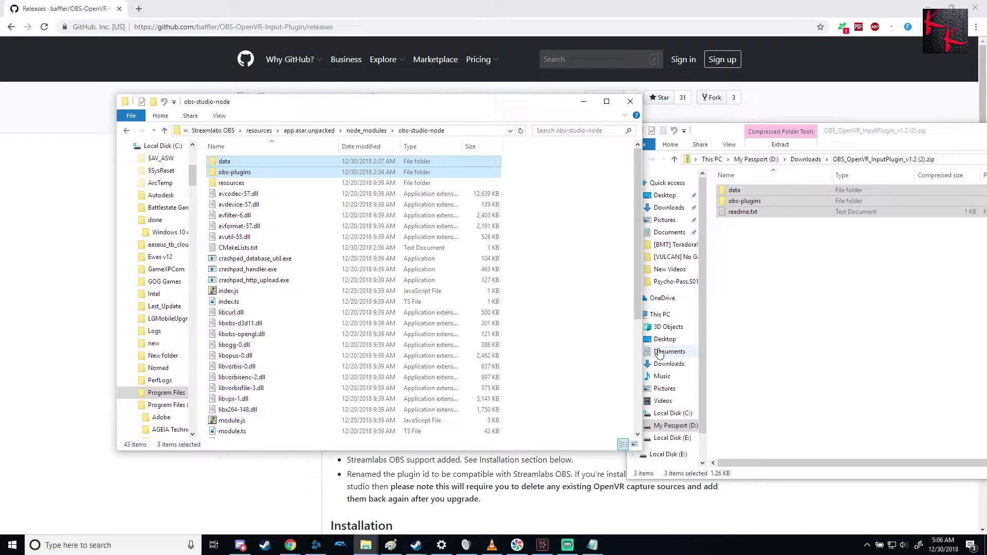
Go back to Program Files, then open Program Files (x86) > obs-studio.
left_click(831, 307)
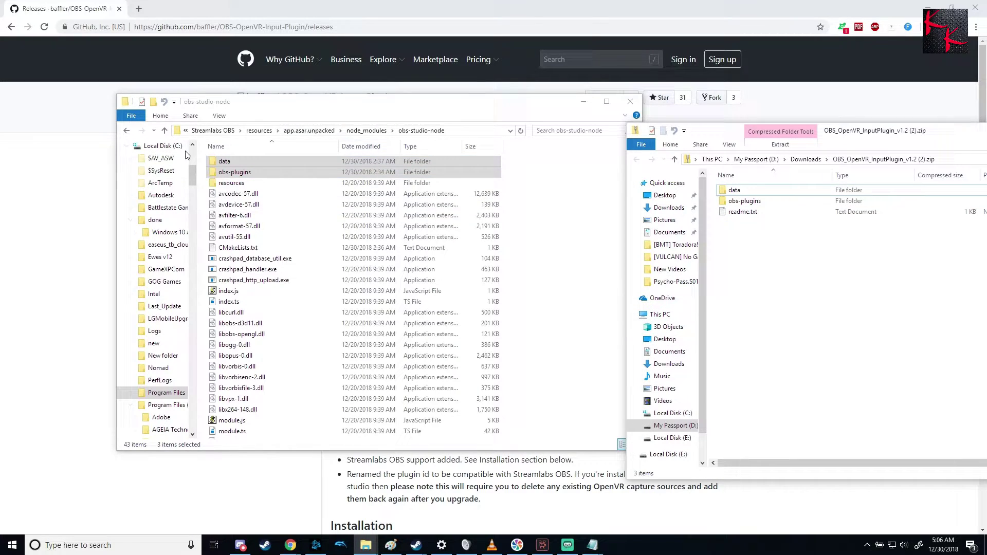
left_click(127, 131)
left_click(126, 132)
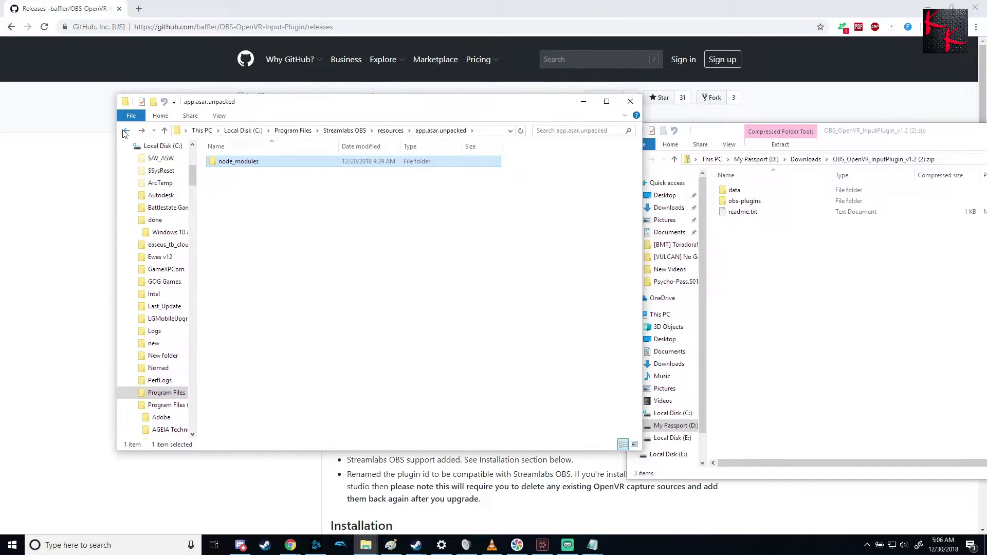
left_click(125, 131)
left_click(125, 132)
left_click(125, 131)
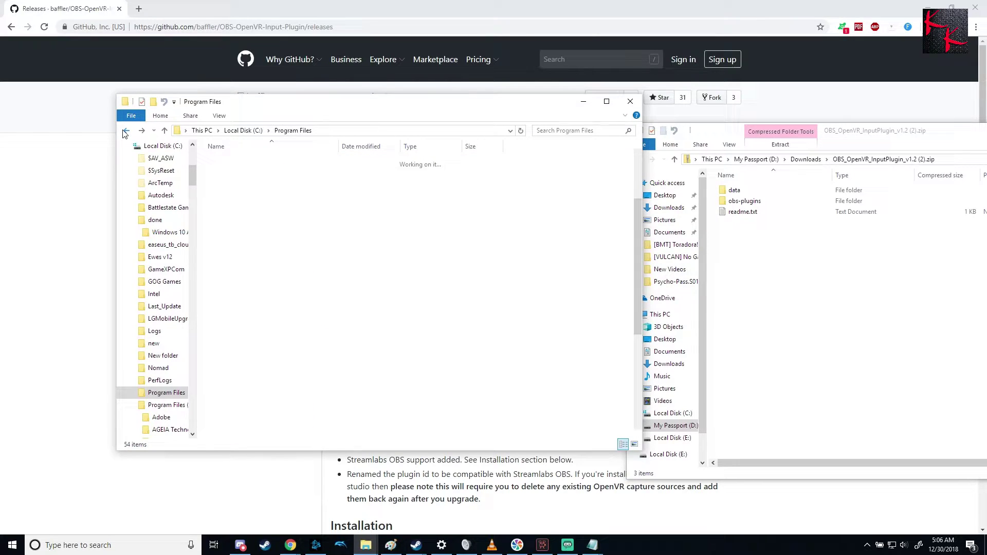
left_click(170, 407)
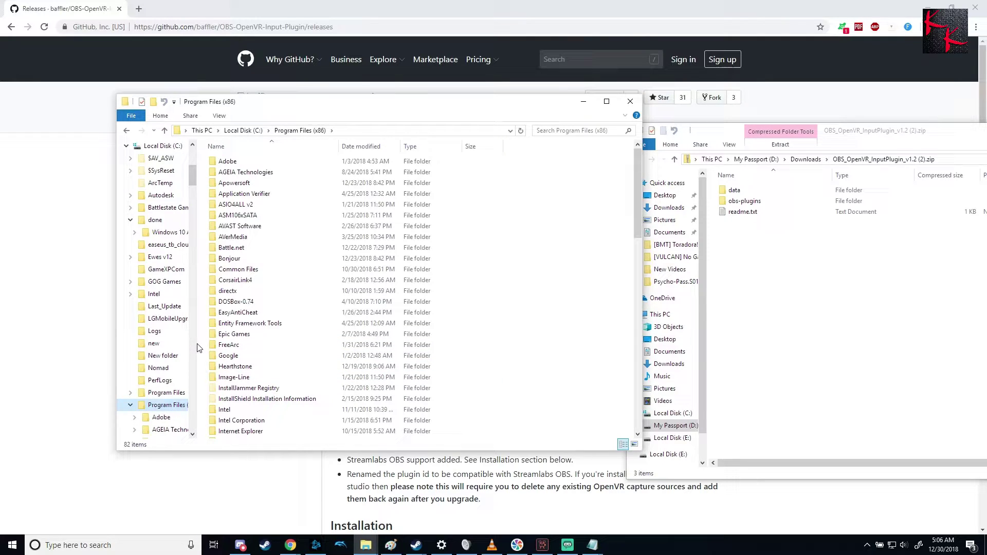
left_click_drag(198, 344, 216, 344)
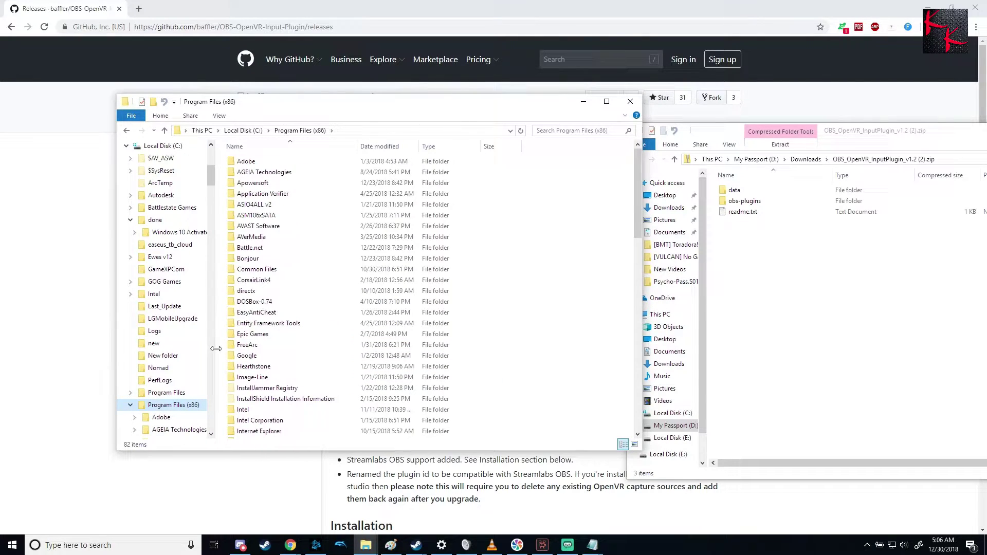
scroll(310, 356, "down", 5)
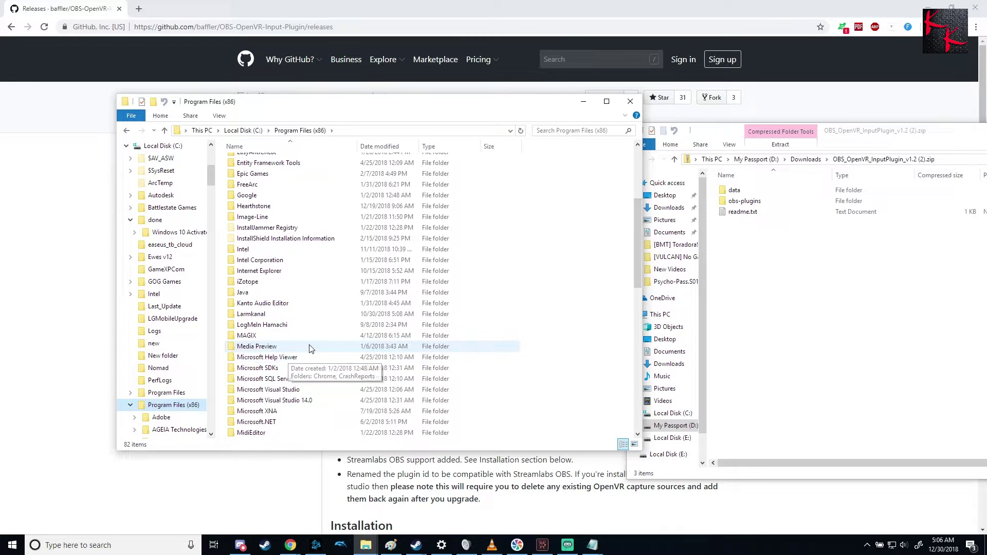
scroll(290, 291, "down", 9)
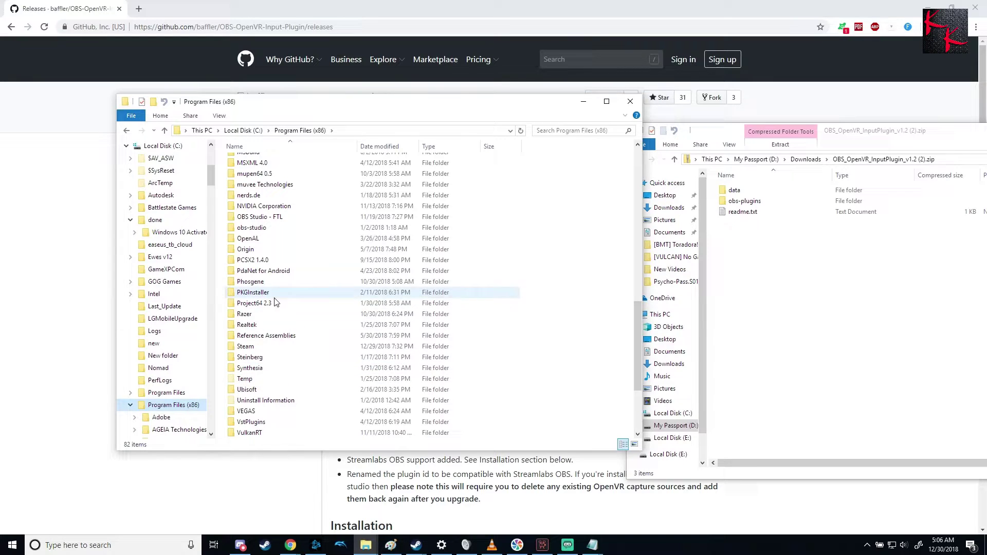
scroll(272, 285, "up", 1)
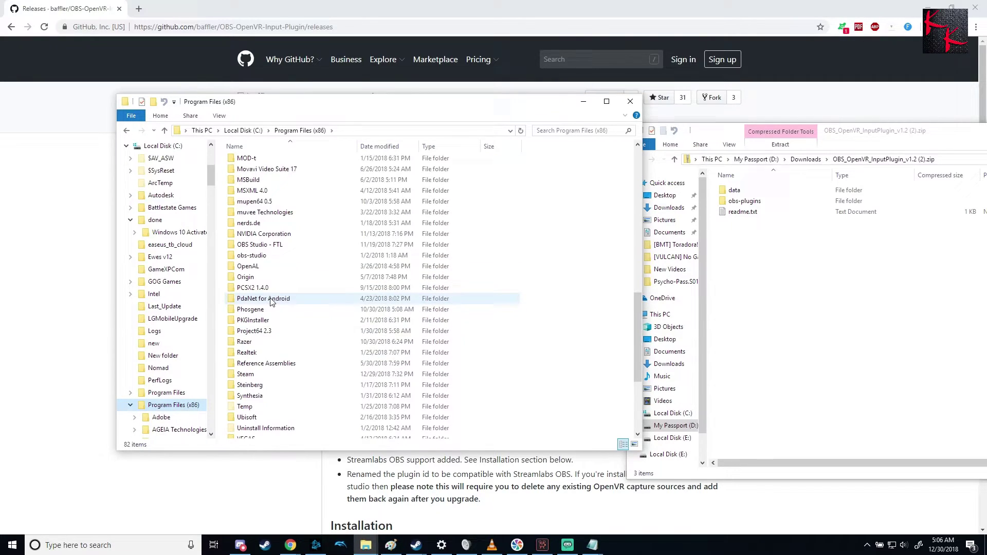
double_click(264, 262)
Copy data, obs-plugins and readme.txt from the zip into obs-studio, replacing existing files with admin approval.
left_click(804, 337)
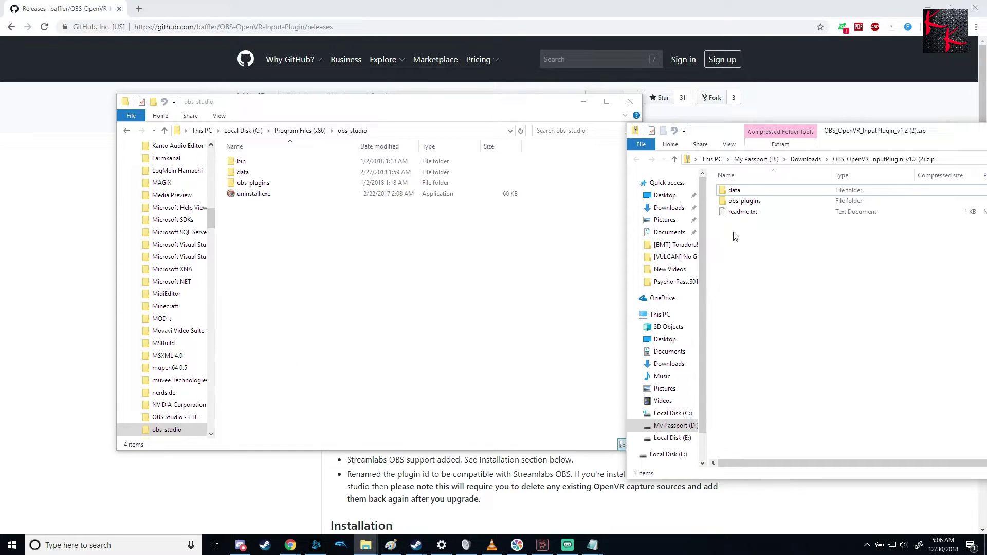
left_click_drag(741, 244, 275, 286)
left_click(465, 198)
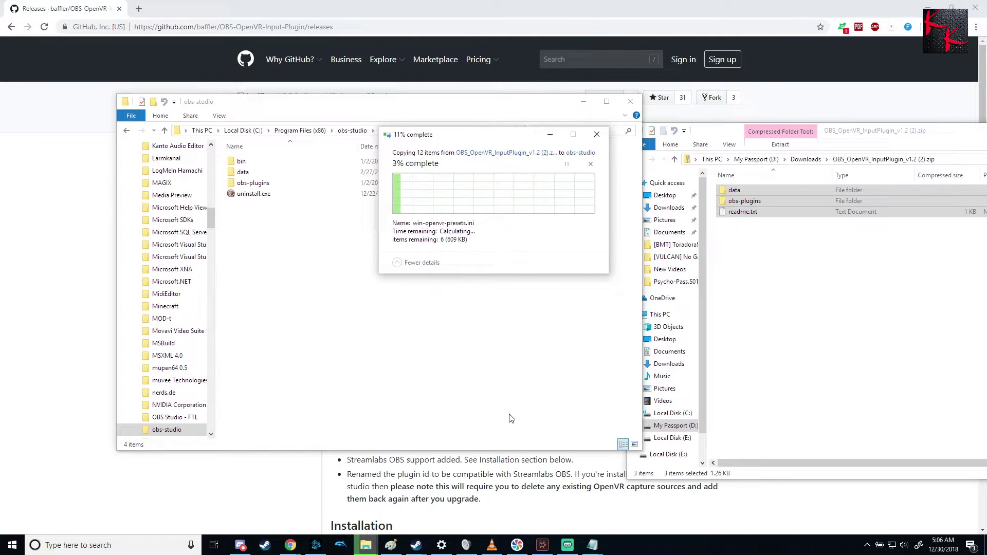
left_click(450, 228)
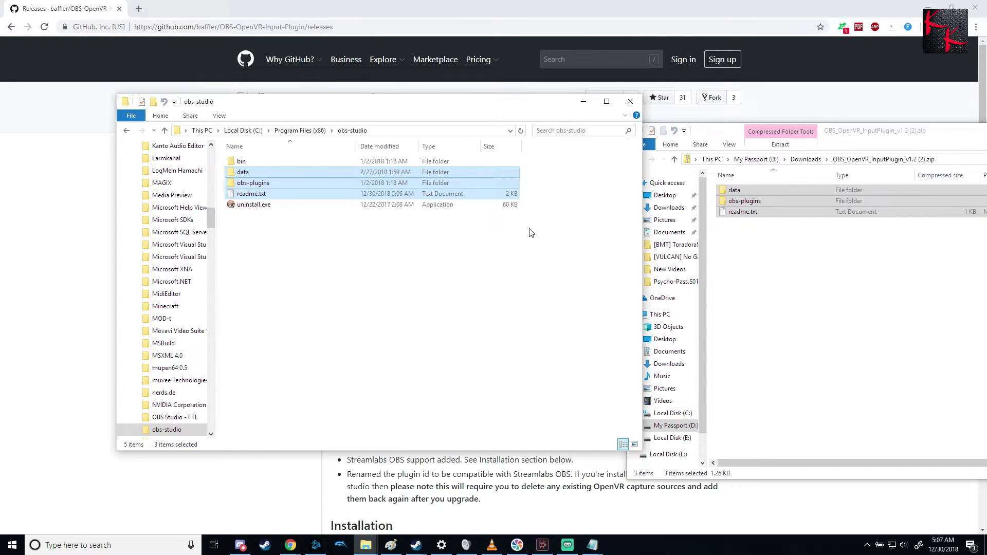
Reopen Streamlabs OBS's Add Source list, which now offers OpenVR Capture.
left_click(567, 545)
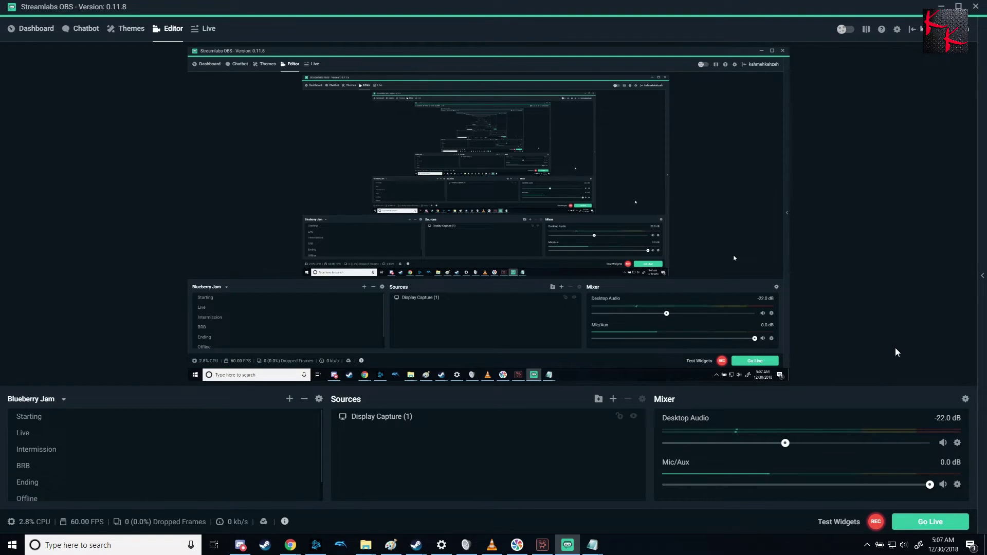
left_click(613, 400)
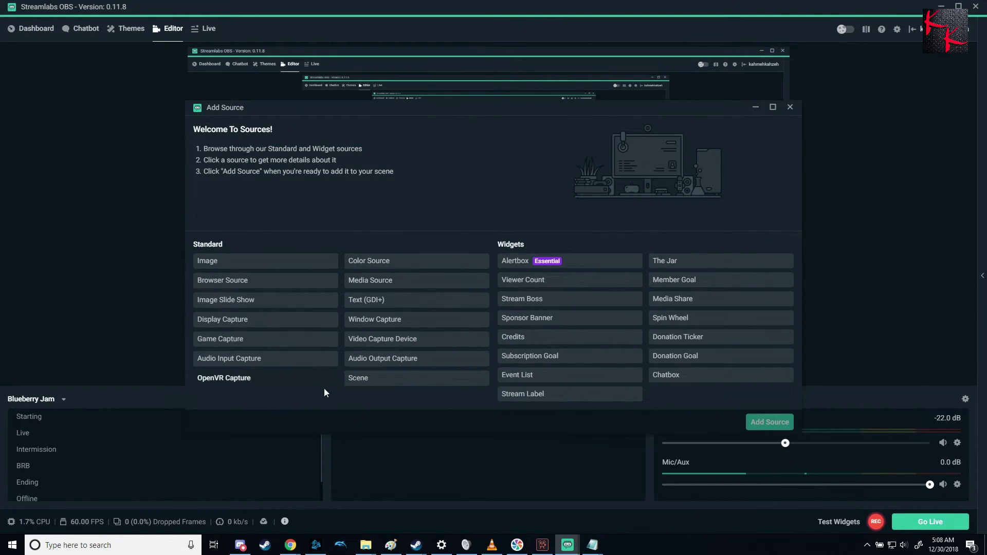
Add a new OpenVR Capture source with its crop preset left at none.
left_click(280, 381)
left_click(755, 424)
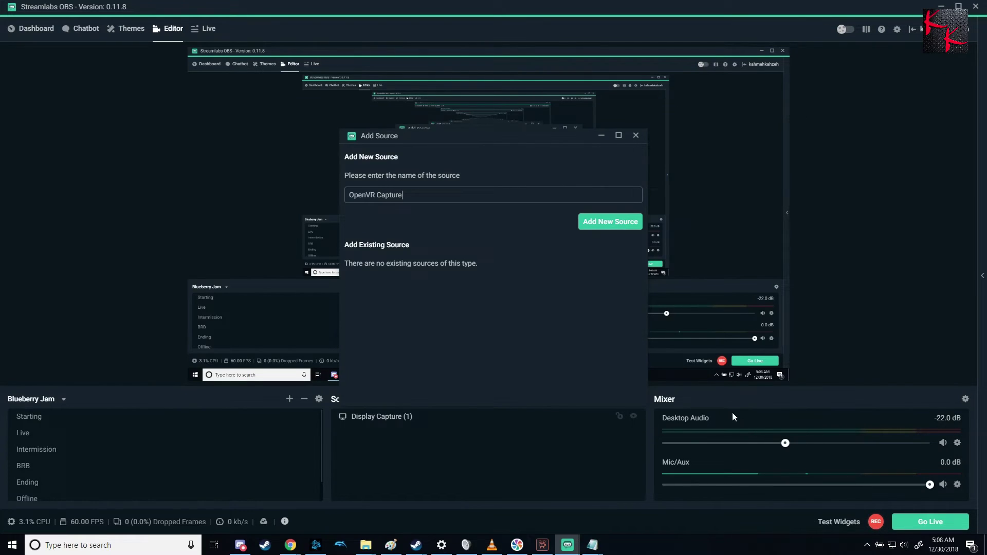
left_click(598, 222)
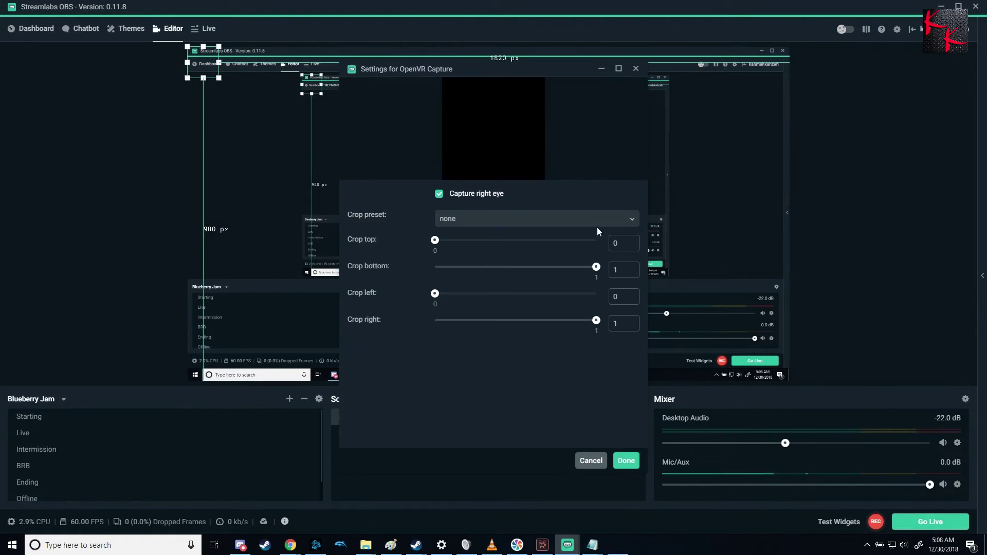
left_click(499, 220)
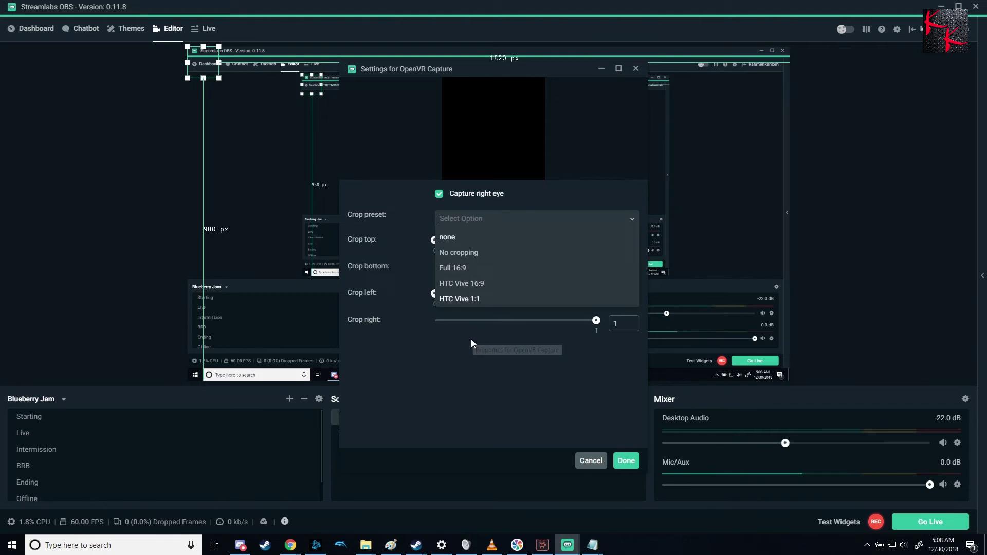
left_click(466, 353)
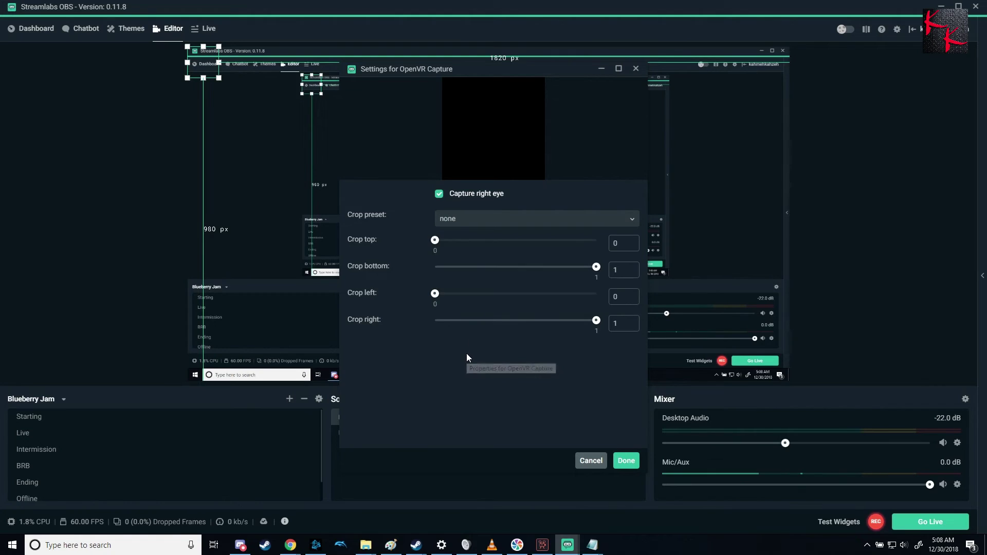
left_click(626, 462)
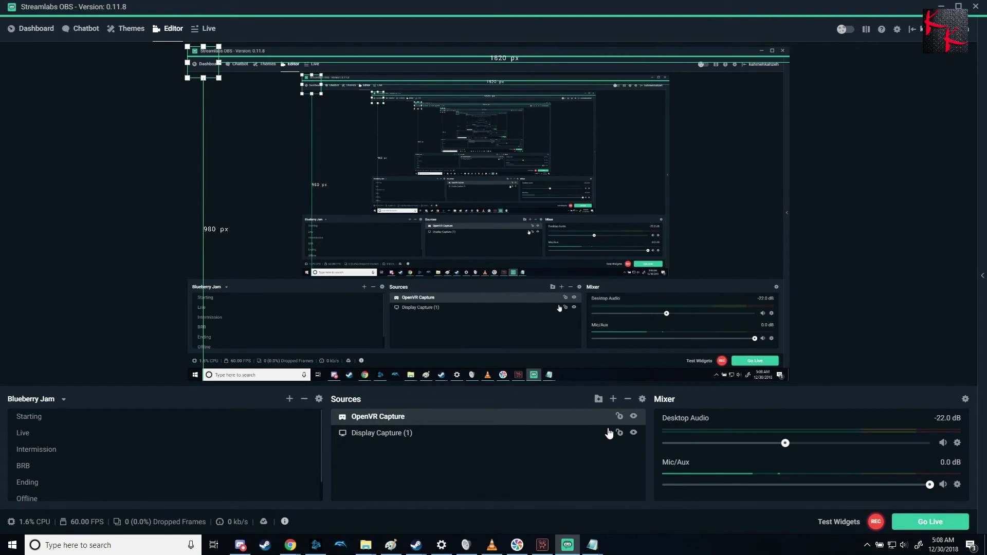